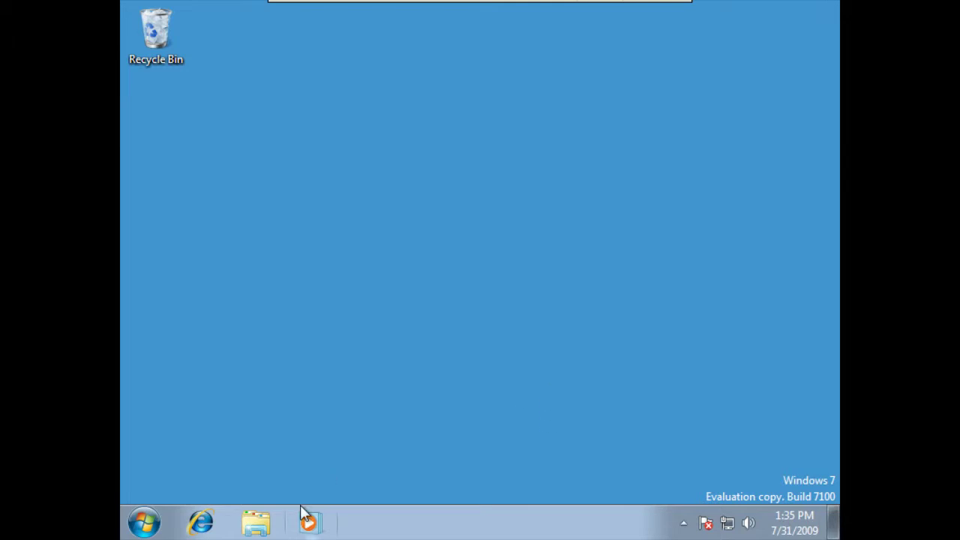
- Launch Internet Explorer from the taskbar to open the Bing home page
left_click(207, 528)
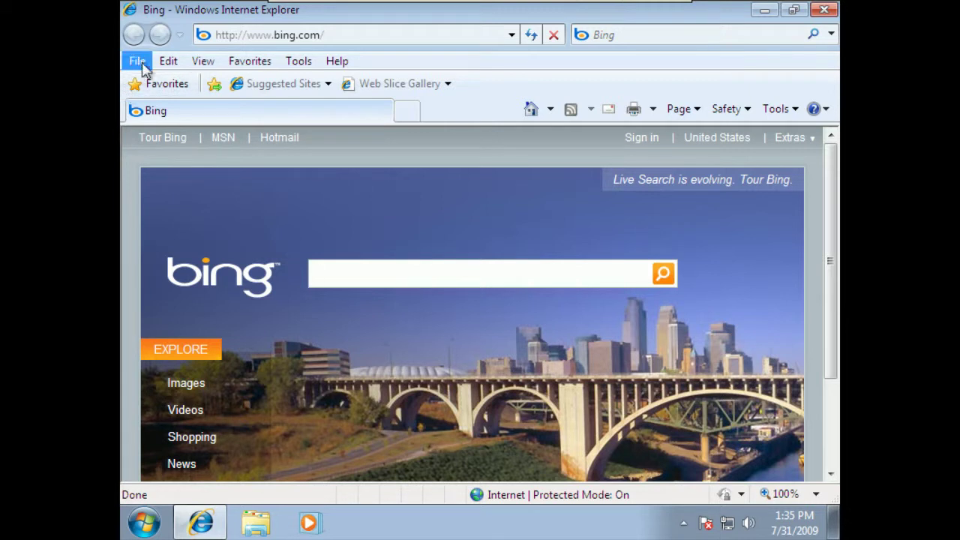
- Show the toolbar choices, then display the Tools menu over the Bing page
right_click(472, 116)
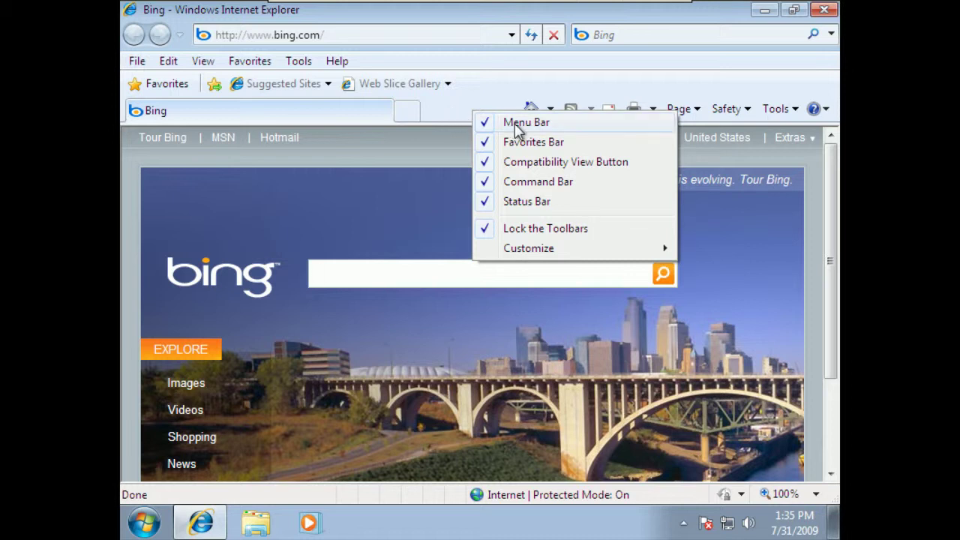
left_click(300, 64)
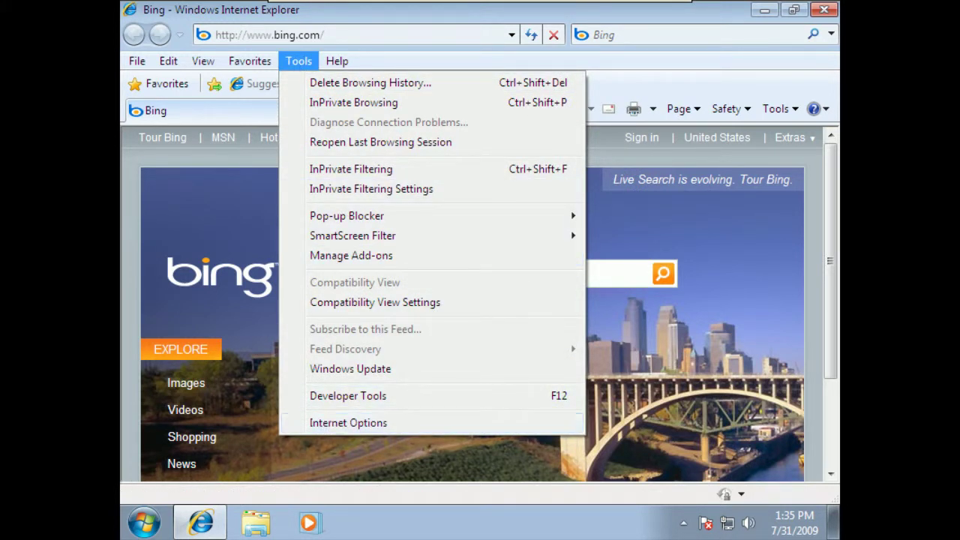
- Review bing.com's Compatibility View settings and close them without adding the site
left_click(366, 304)
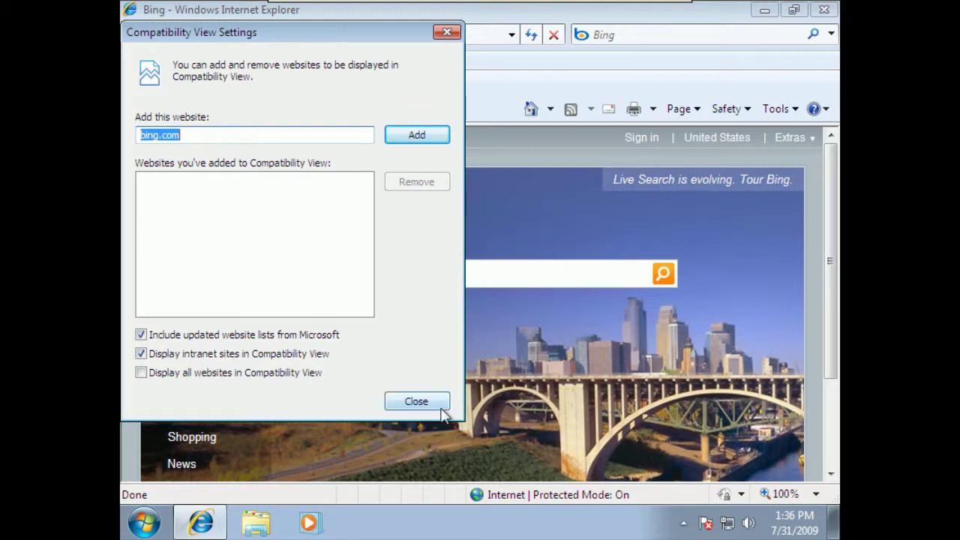
left_click(417, 402)
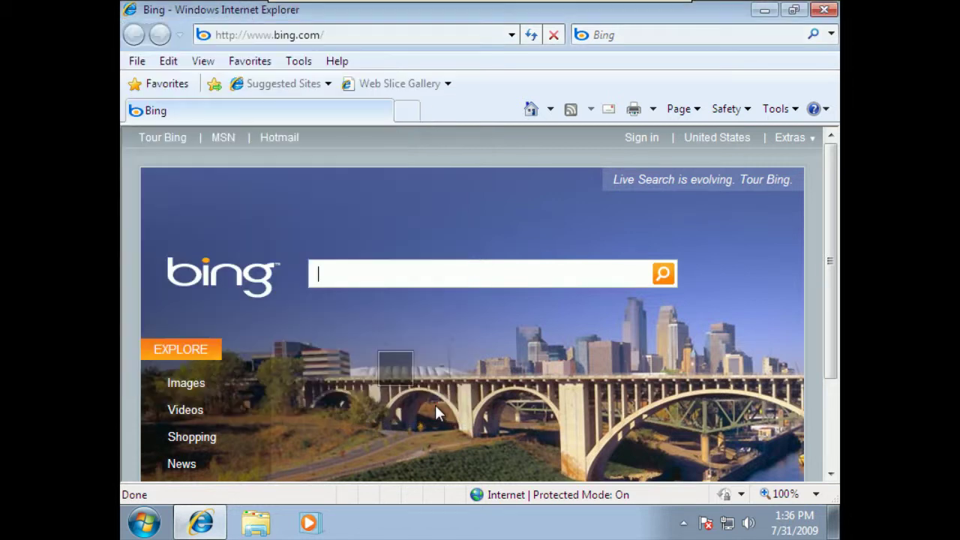
mouse_move(413, 354)
left_click(298, 61)
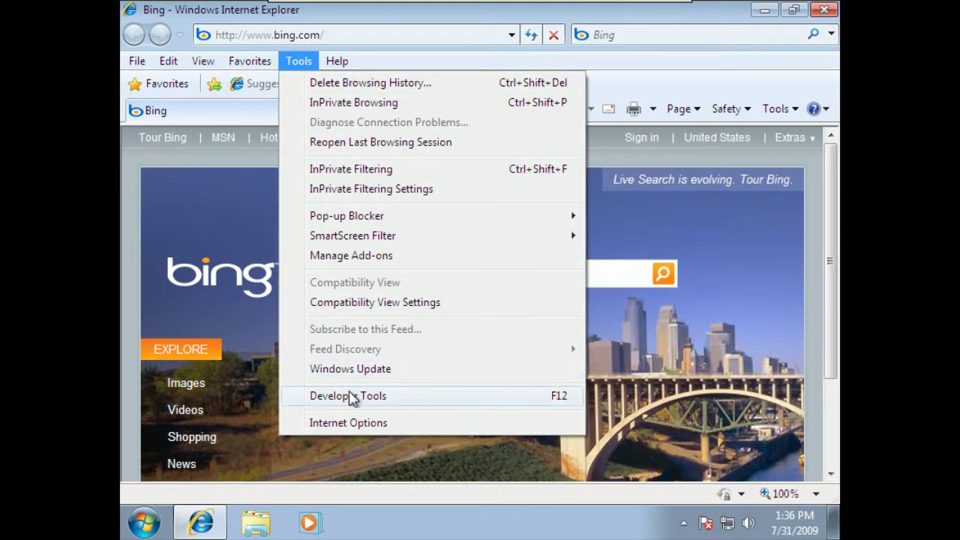
- Delete temporary files, cookies and history via Internet Options, keeping saved passwords
left_click(367, 425)
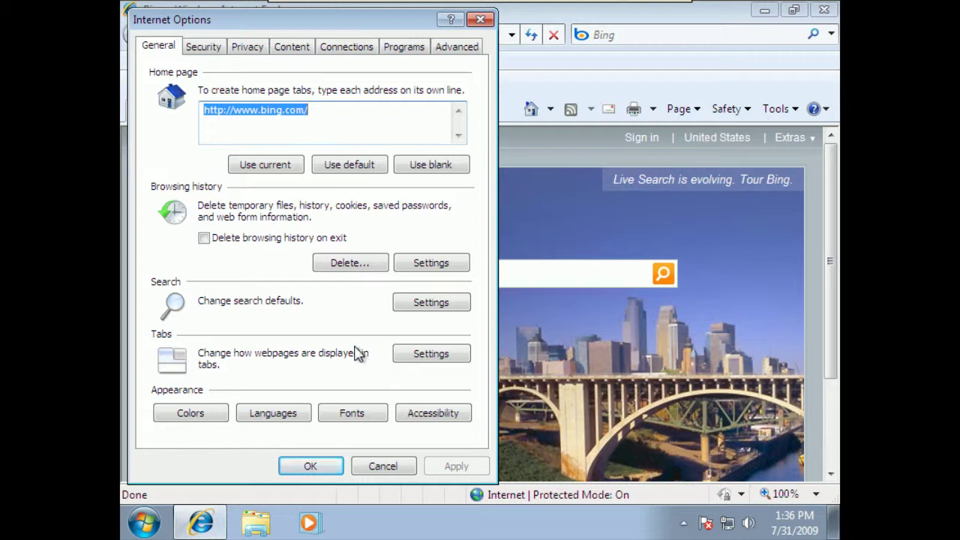
left_click(336, 264)
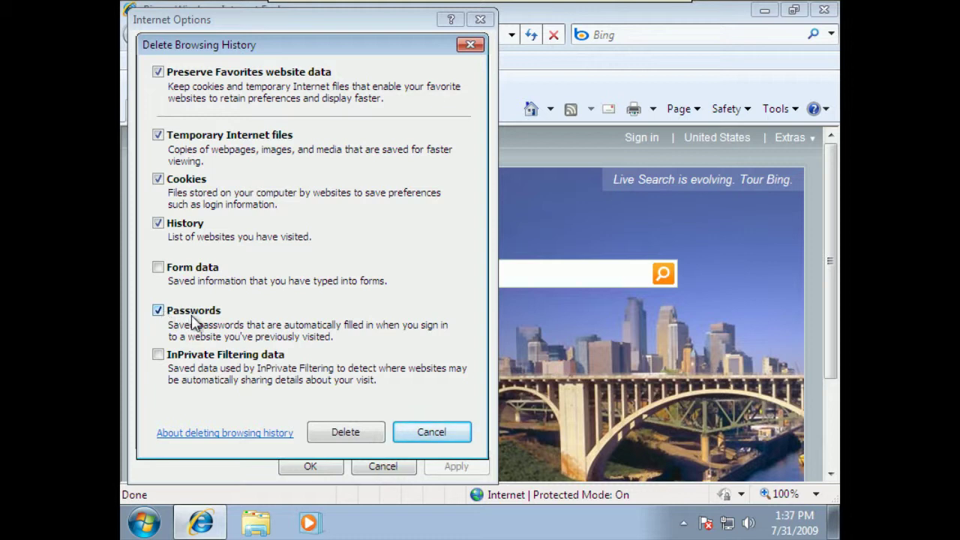
left_click(158, 310)
left_click(359, 432)
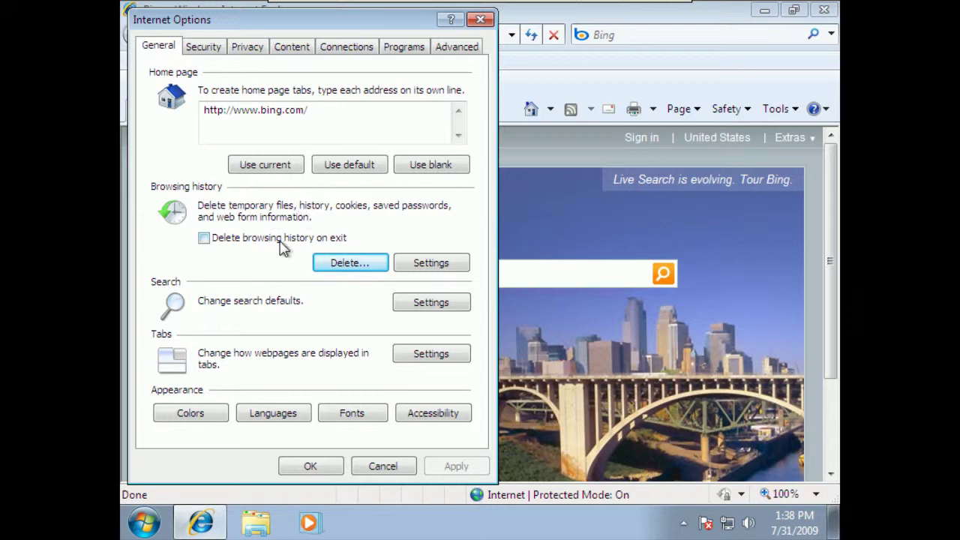
left_click(210, 51)
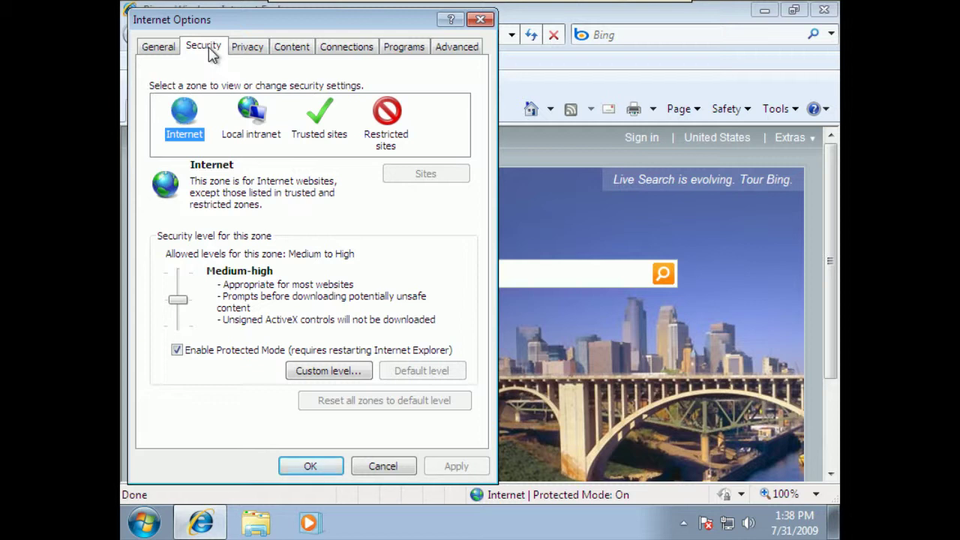
- Look at each security zone's level and try the High level for the Internet zone
left_click(230, 135)
left_click(318, 137)
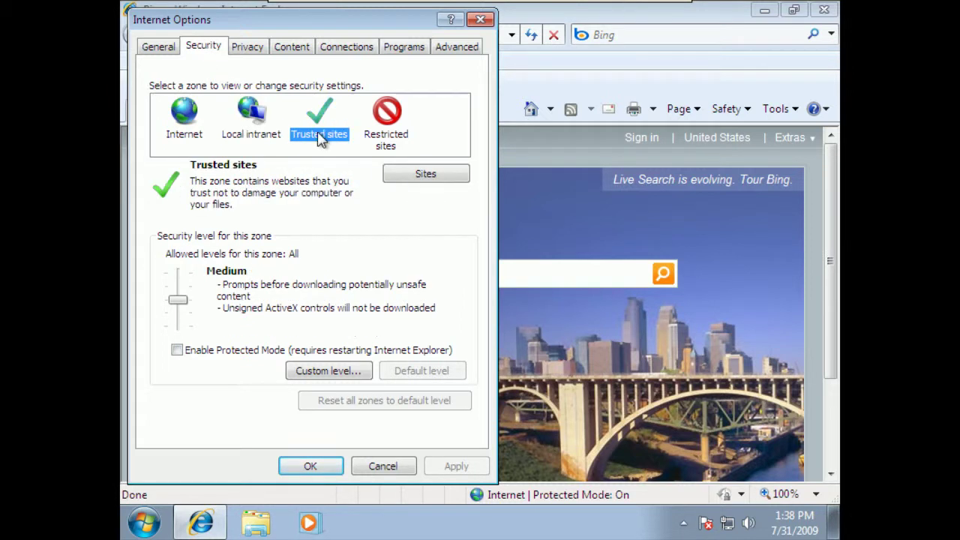
left_click(384, 137)
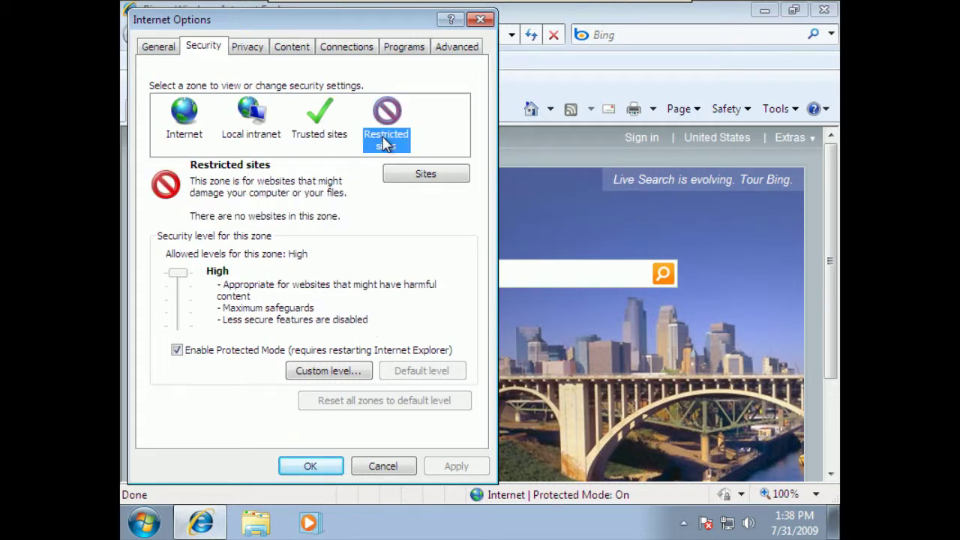
left_click(180, 136)
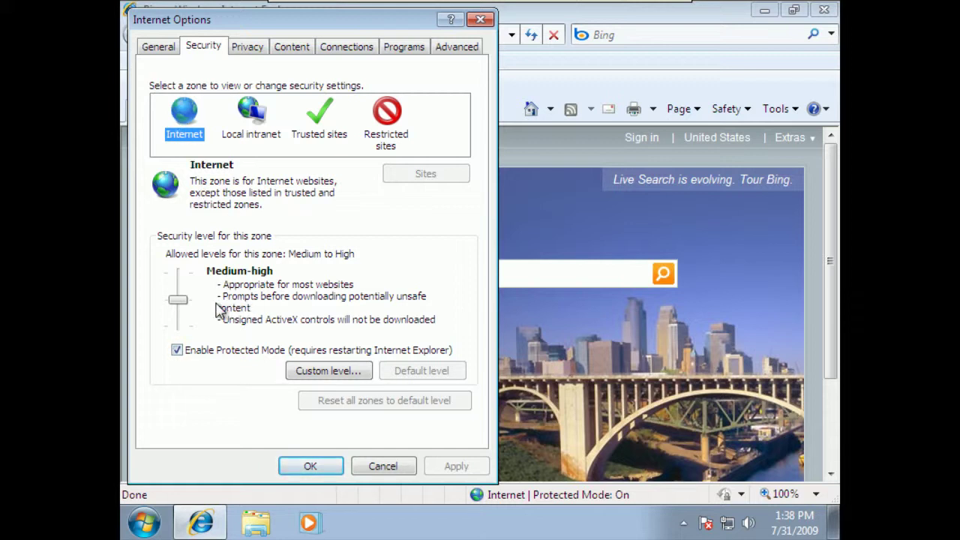
mouse_move(178, 300)
left_mouse_down()
mouse_move(185, 278)
mouse_move(186, 332)
mouse_move(185, 307)
left_mouse_up()
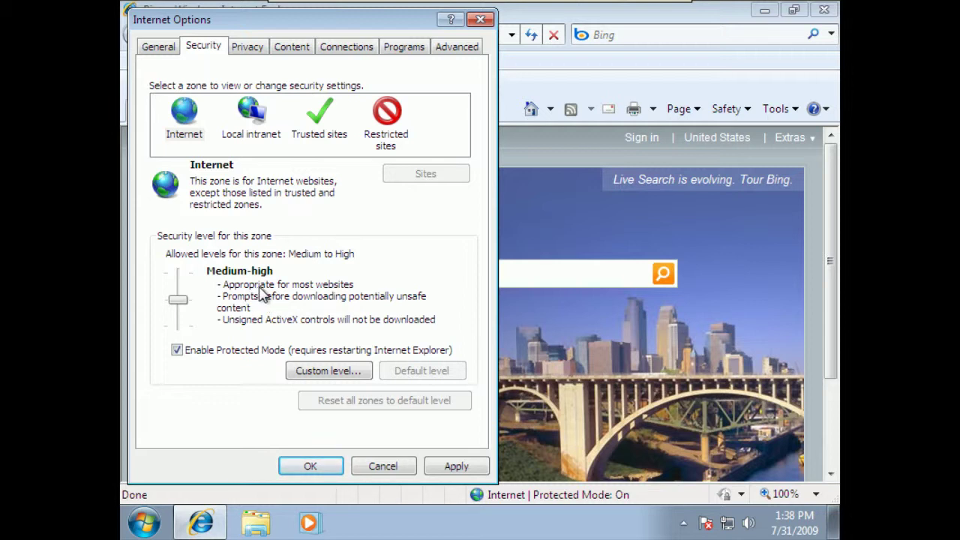
- Check the Trusted sites list without adding sites, reselect Internet at Medium-high, and confirm
left_click(255, 134)
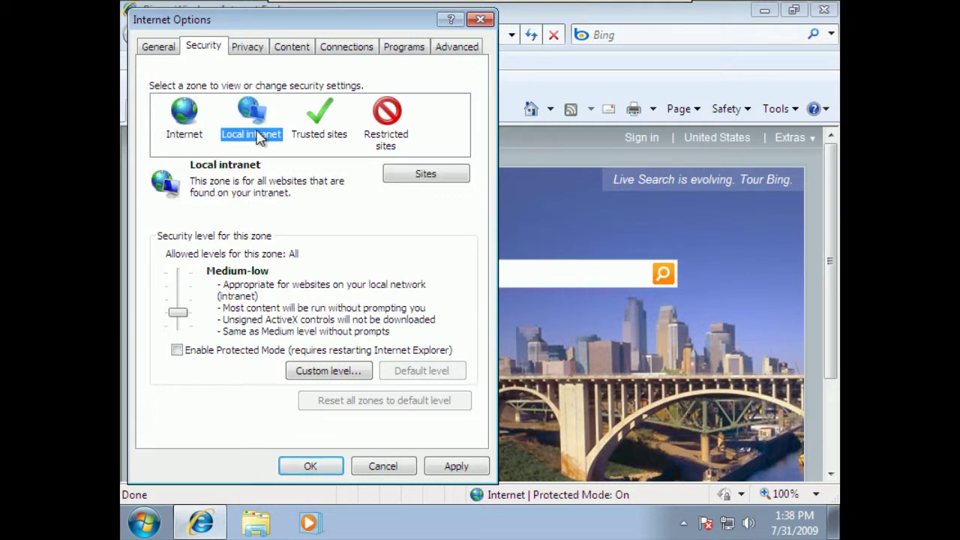
left_click(321, 129)
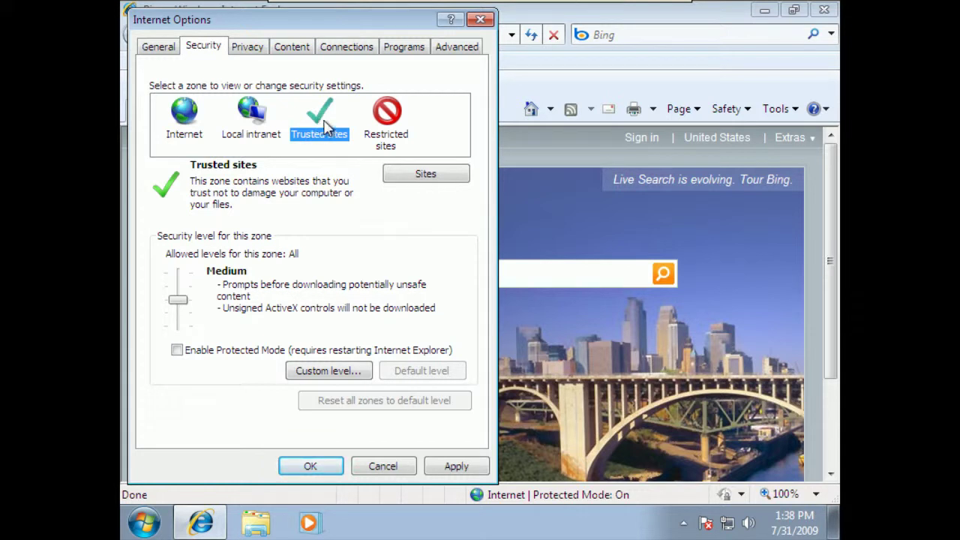
left_click(425, 174)
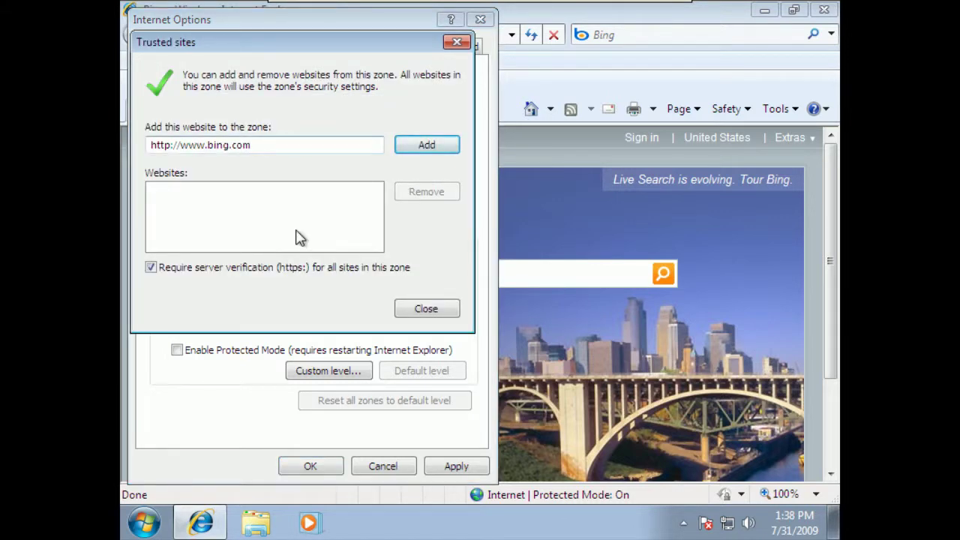
left_click(426, 309)
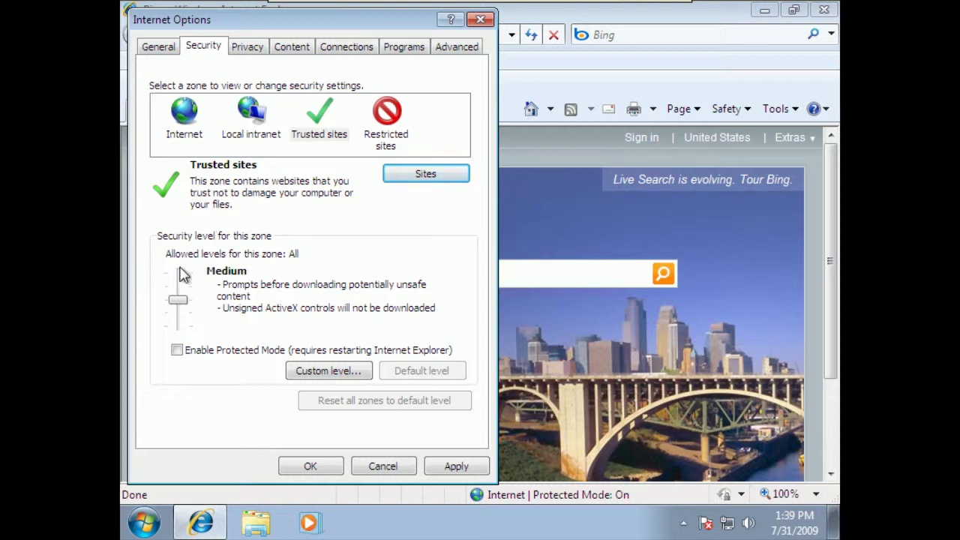
left_click(189, 114)
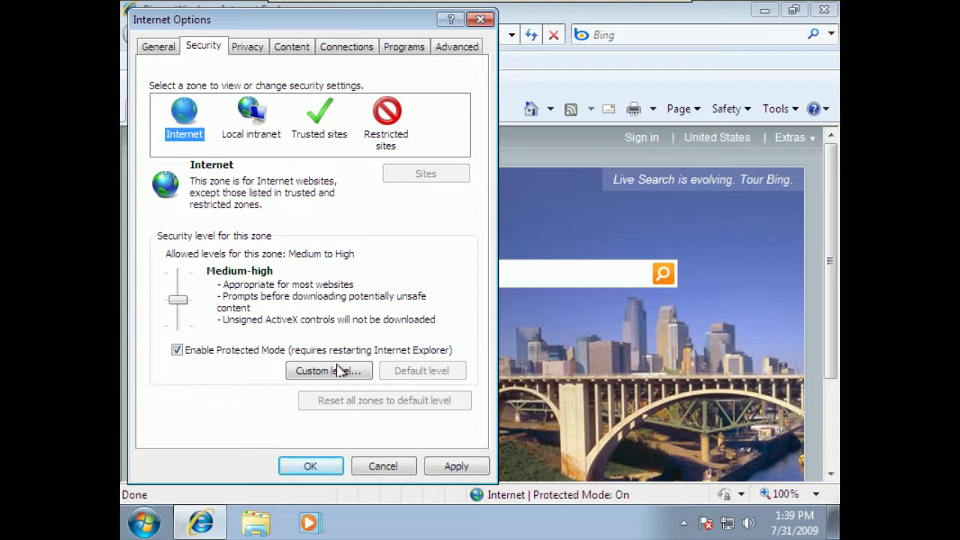
left_click(330, 468)
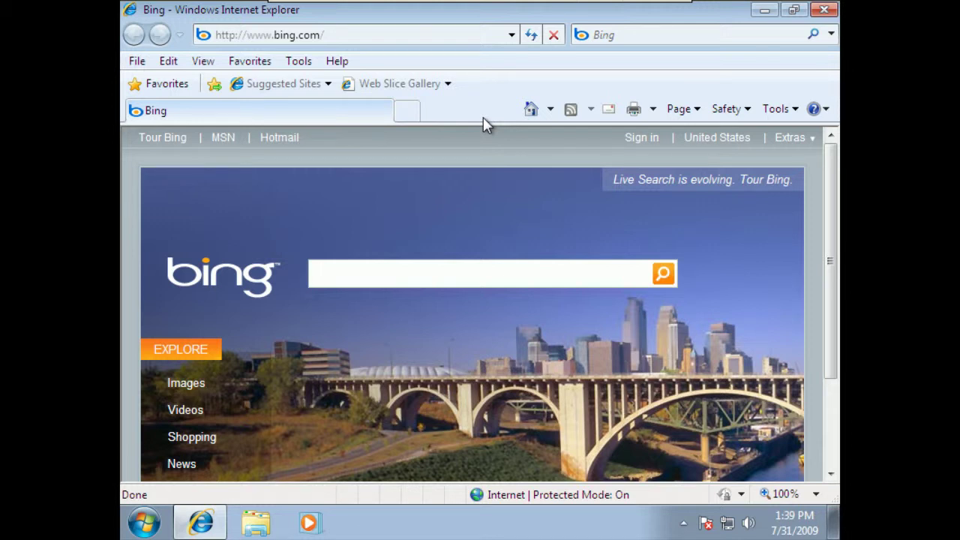
- Show the Tools menu listing InPrivate Browsing and InPrivate Filtering
left_click(298, 62)
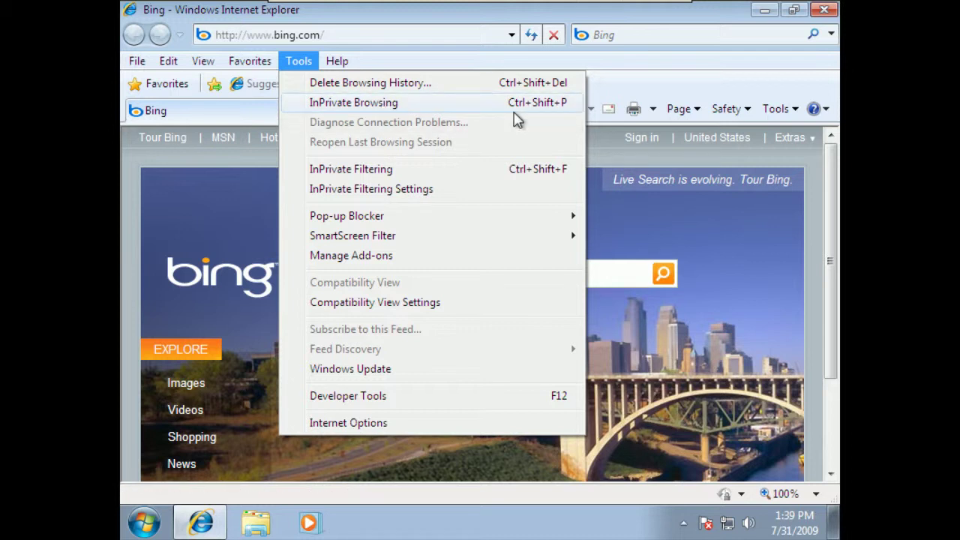
left_click(463, 107)
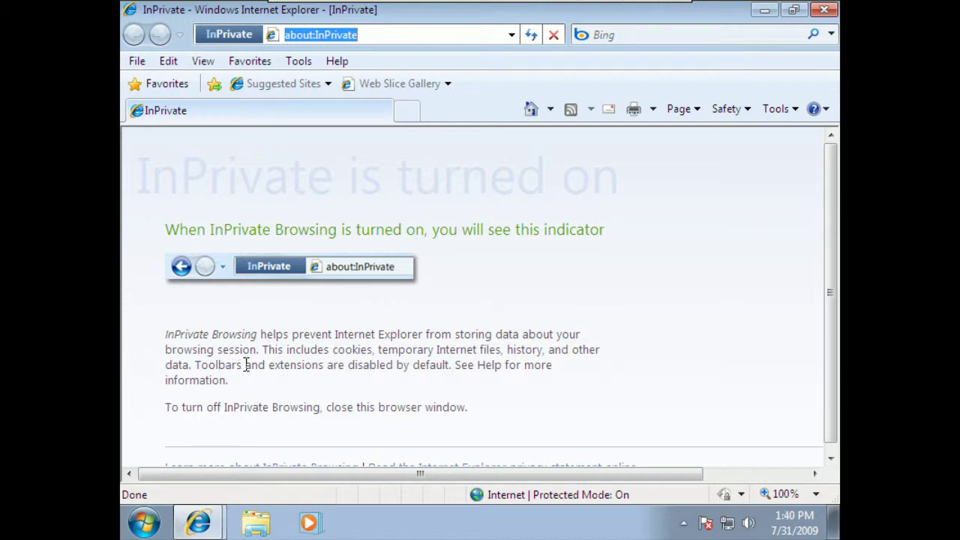
scroll(831, 334, "down", 1)
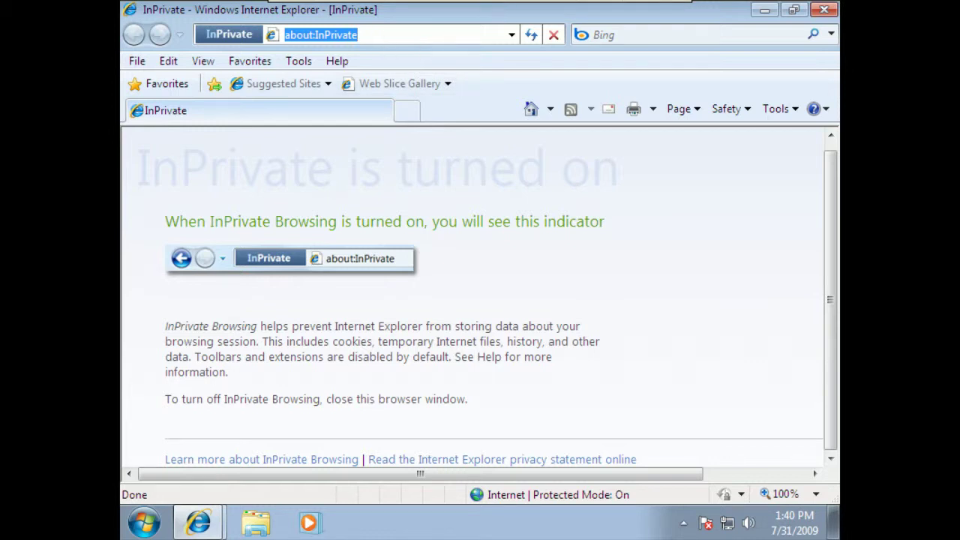
type("www.bing.com")
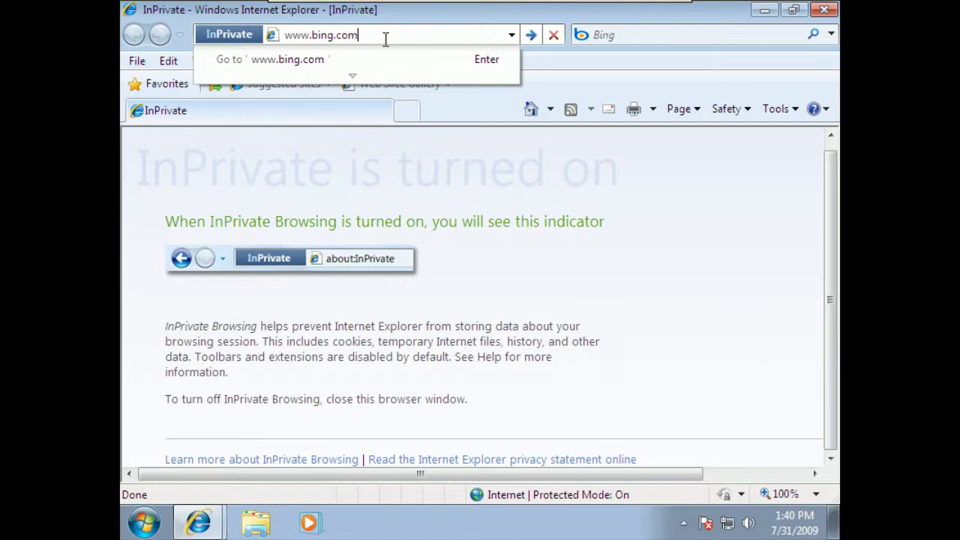
- Browse privately to the Bing homepage, then to the Yahoo! homepage
key("Return")
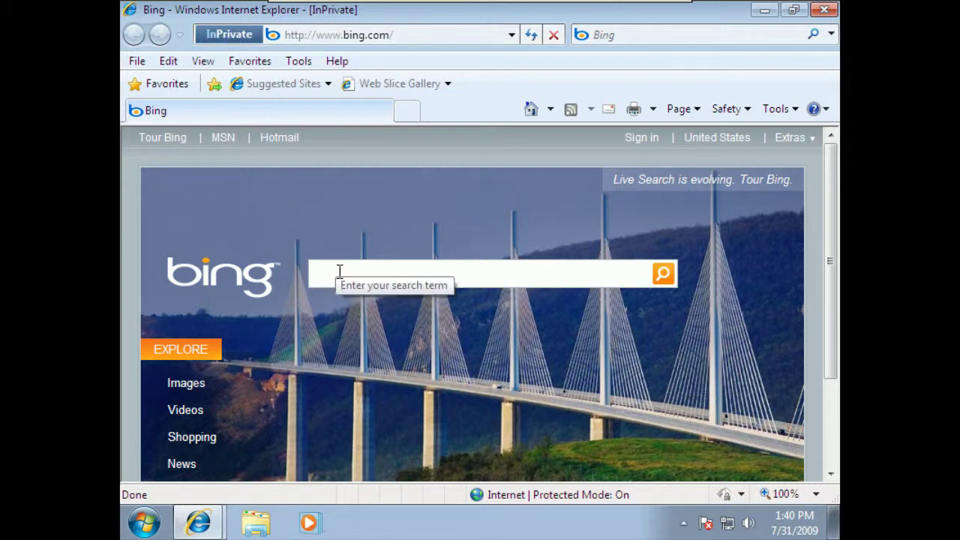
left_click(384, 38)
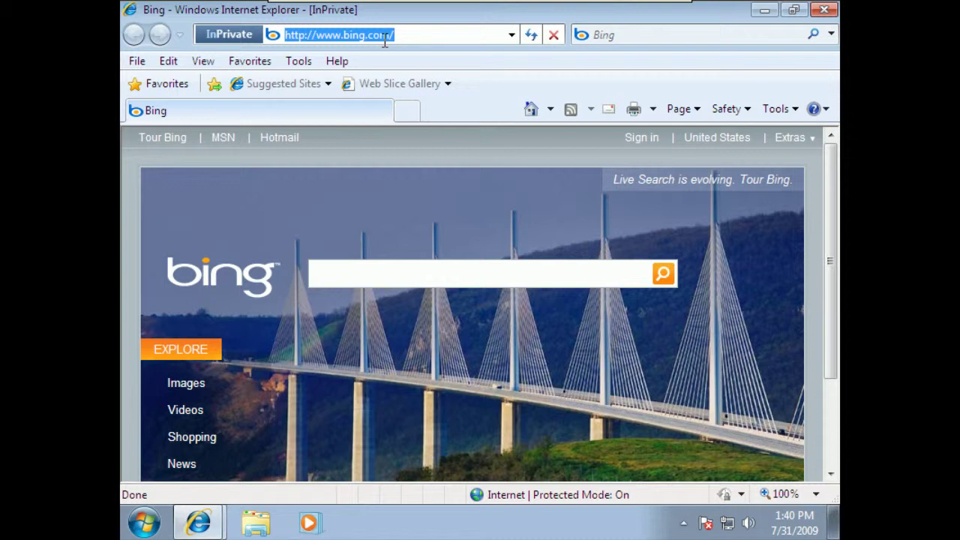
type("yahoo")
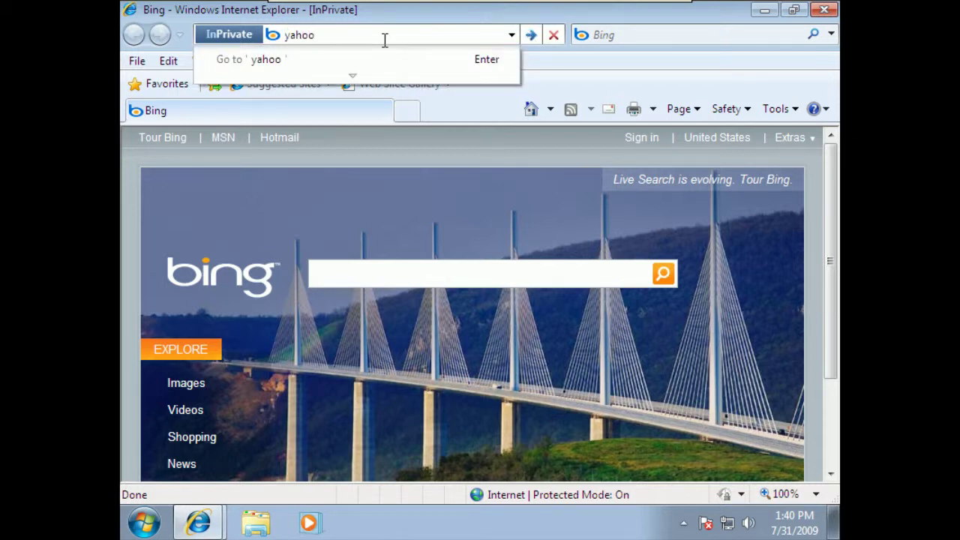
key("Return")
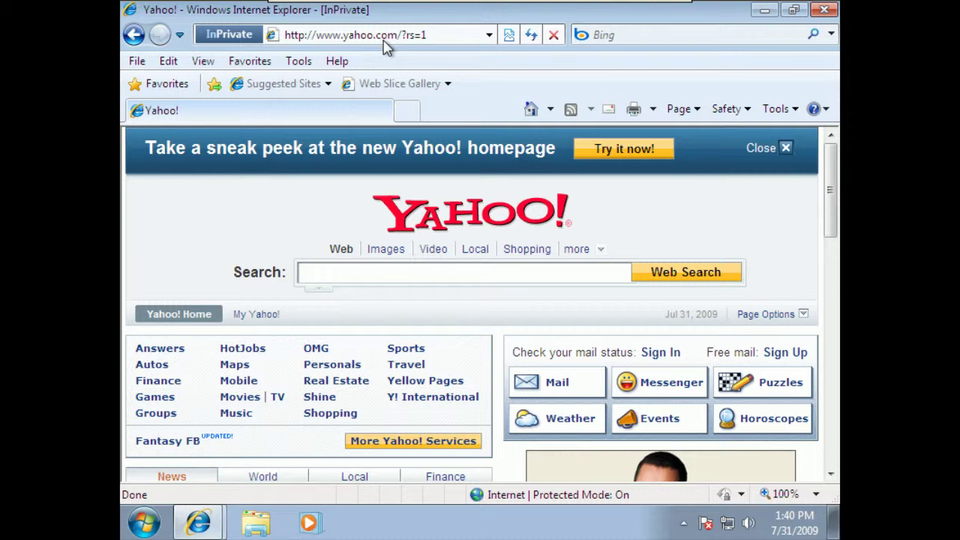
- View the InPrivate indicator's information, then close the InPrivate window
left_click(227, 38)
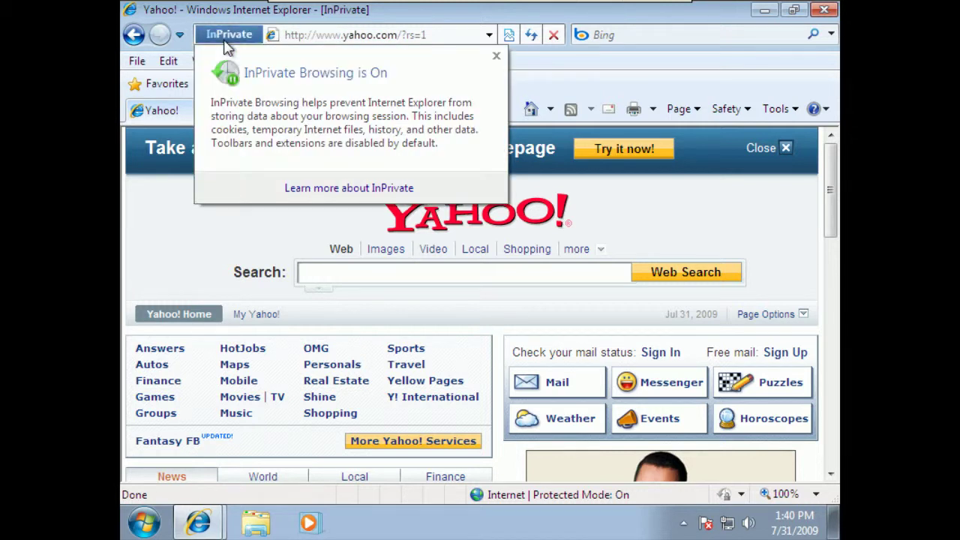
left_click(248, 36)
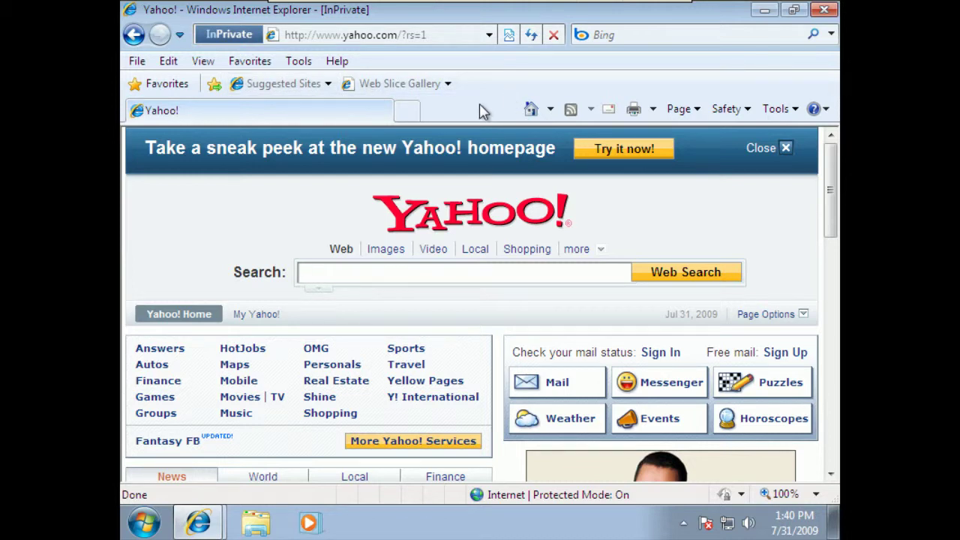
left_click(824, 10)
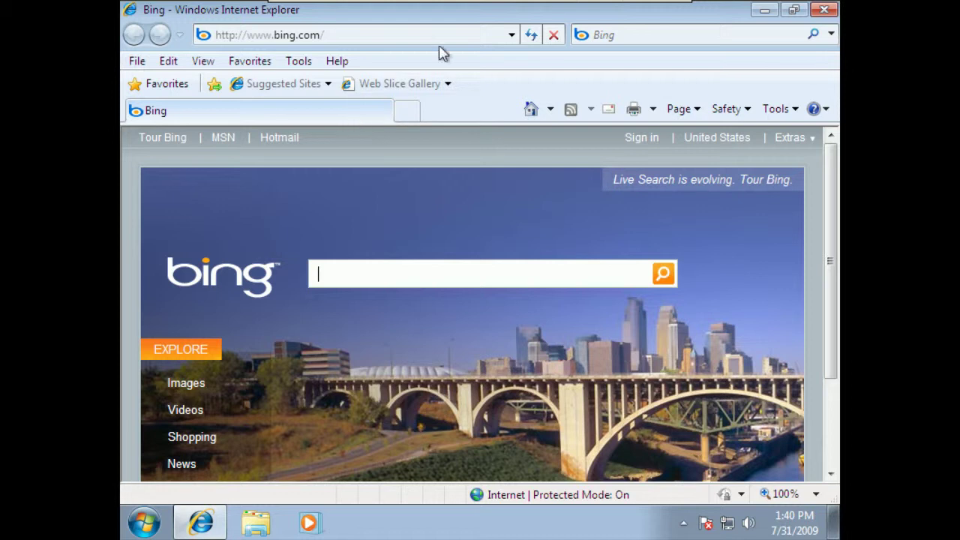
- Close the regular window, relaunch Internet Explorer, inspect the visited-address list, and open View
left_click(824, 10)
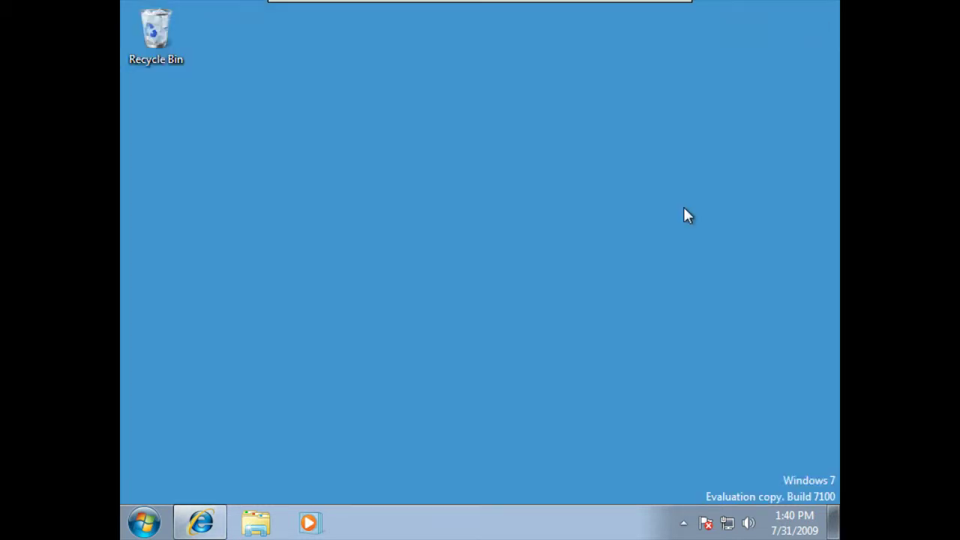
left_click(209, 528)
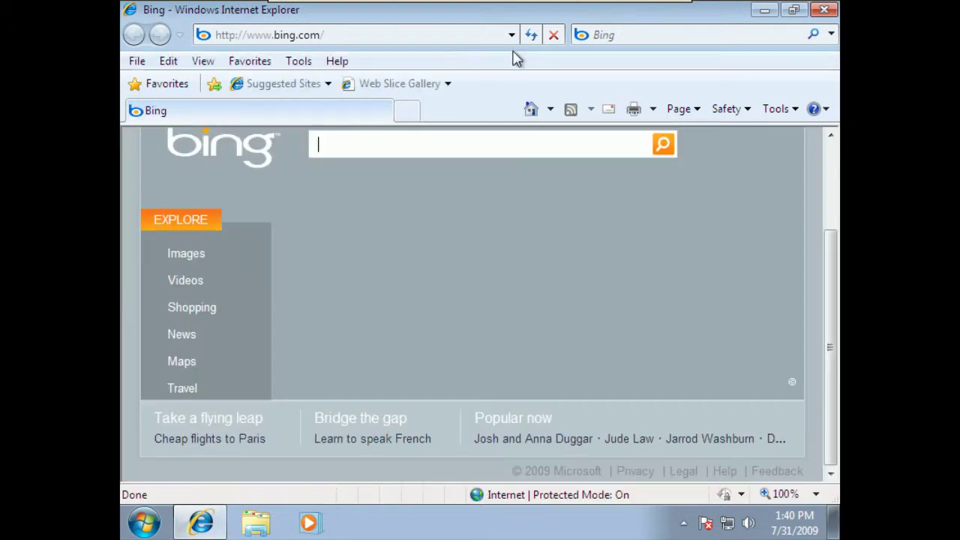
left_click(511, 34)
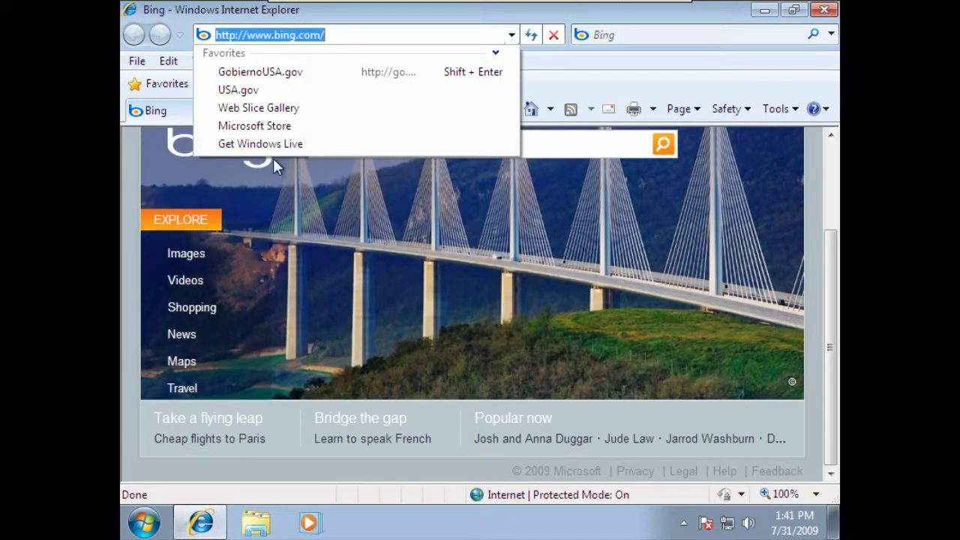
mouse_move(578, 19)
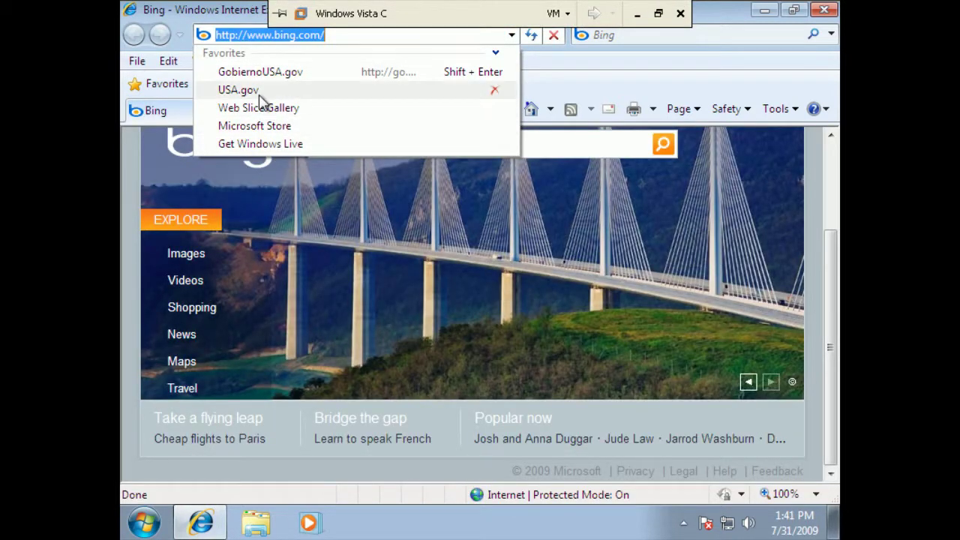
left_click(174, 114)
left_click(202, 64)
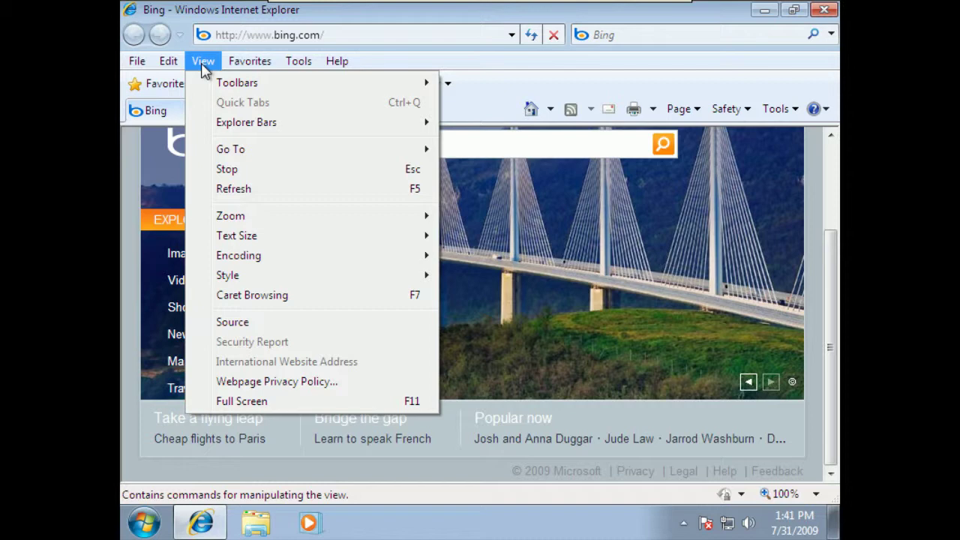
key("Right")
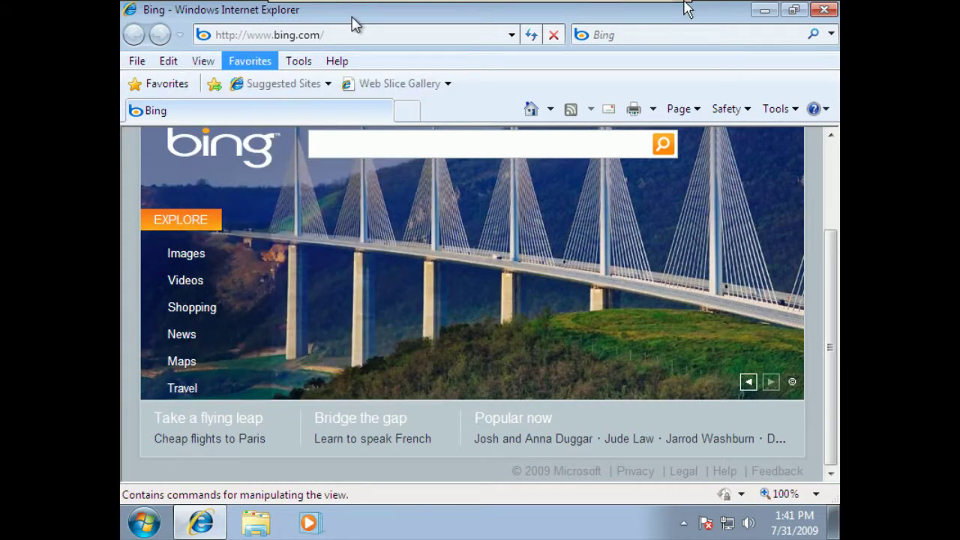
left_click(494, 91)
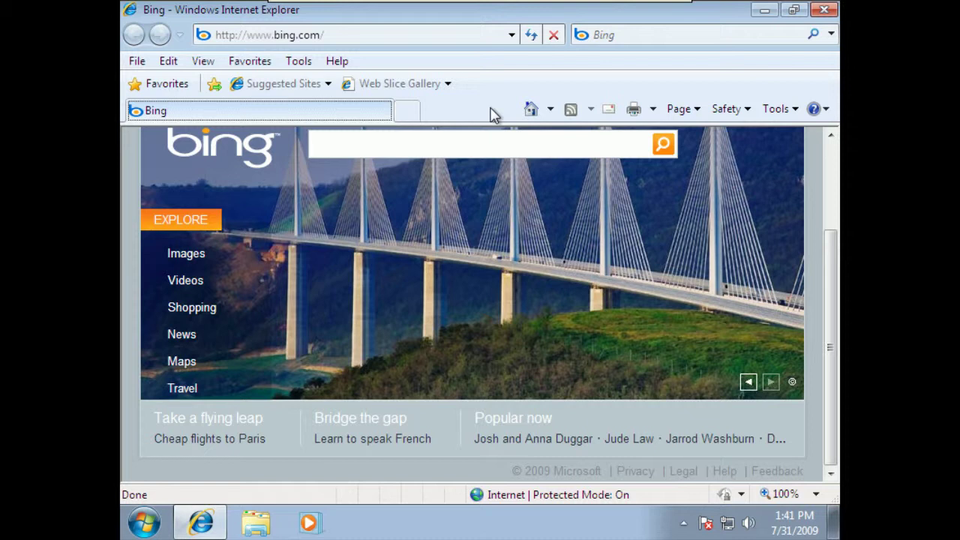
left_click(180, 89)
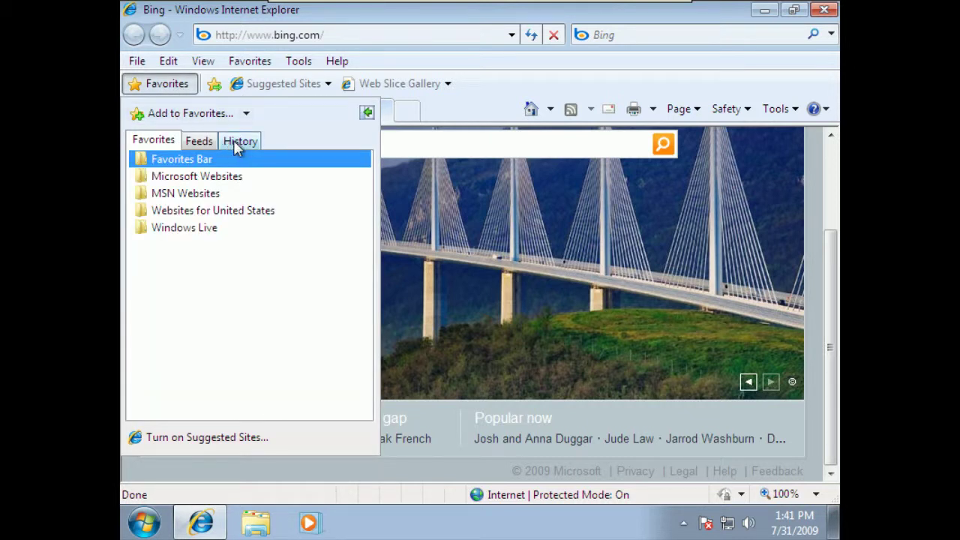
left_click(237, 142)
left_click(170, 188)
left_click(191, 204)
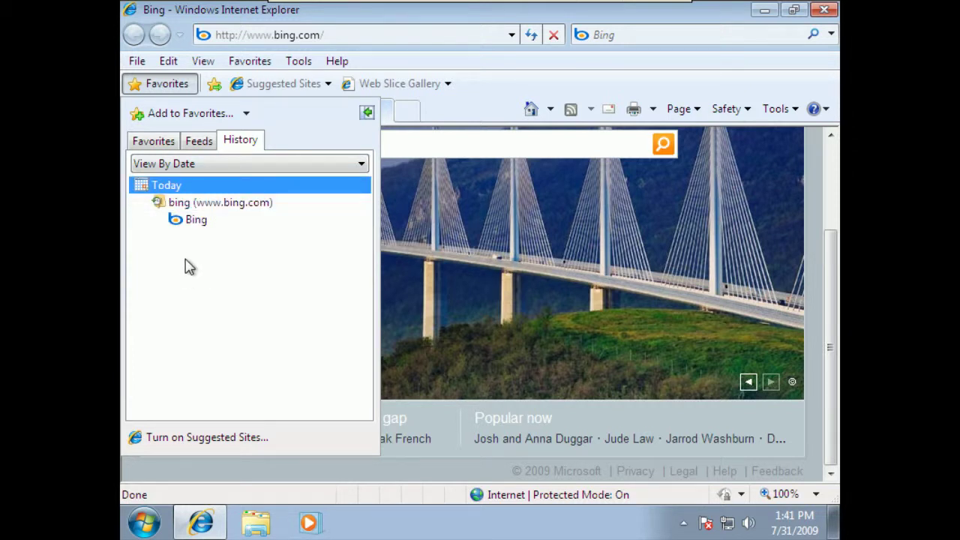
left_click(156, 189)
left_click(156, 188)
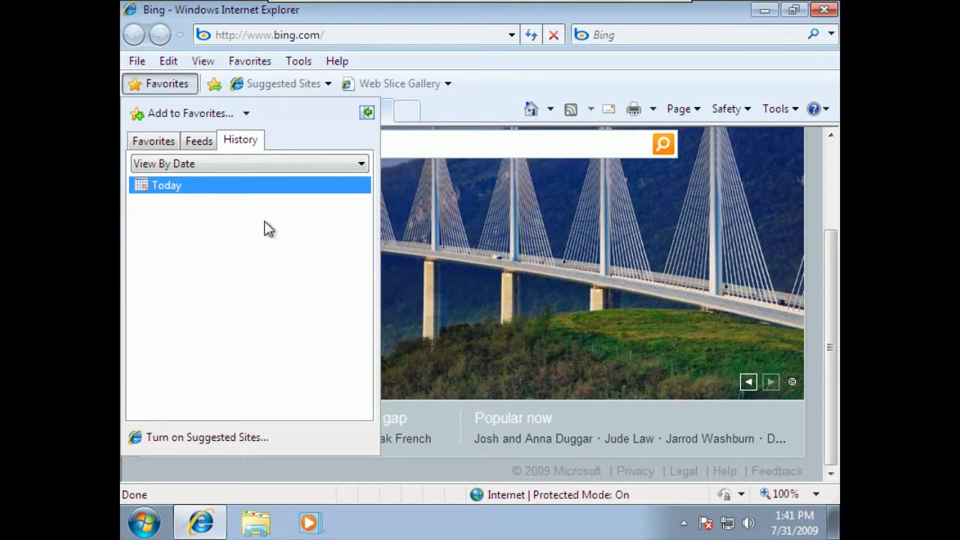
left_click(367, 112)
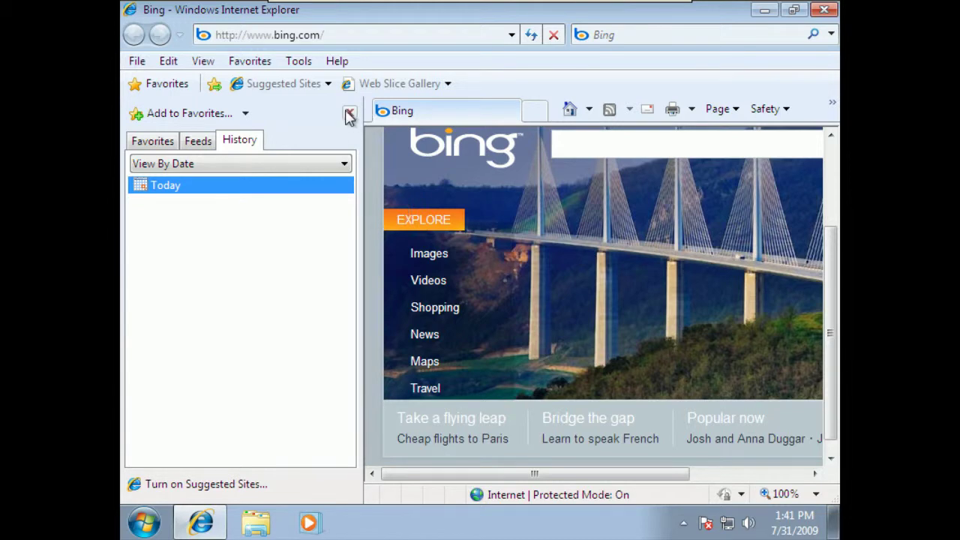
left_click(349, 114)
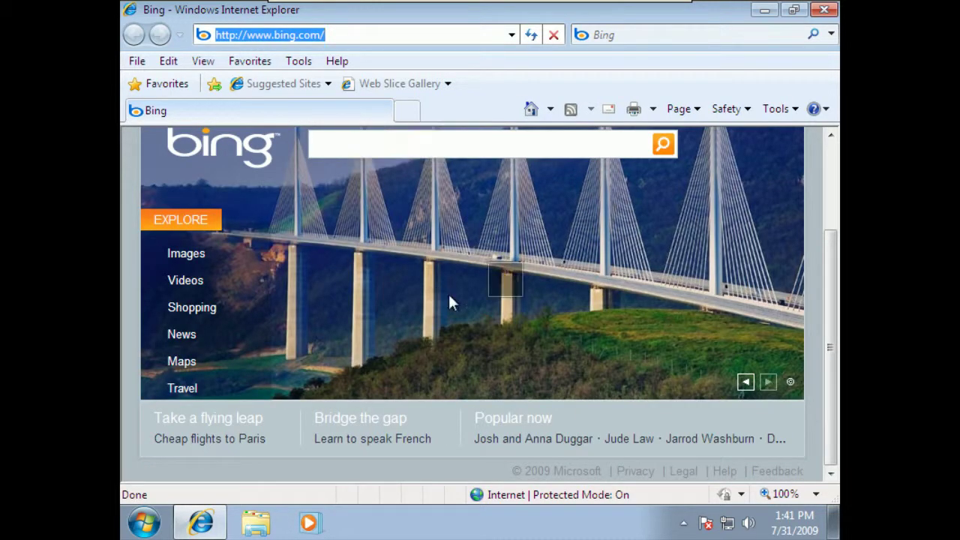